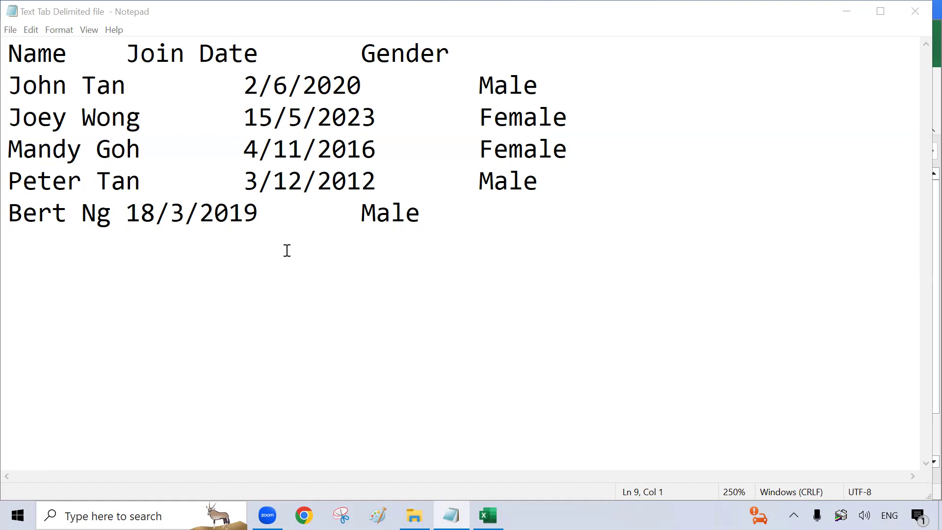
Step: Inspect the Name and Join Date headings in the tab-delimited text in Notepad
{"action": "double_click", "coordinate": [40, 57]}
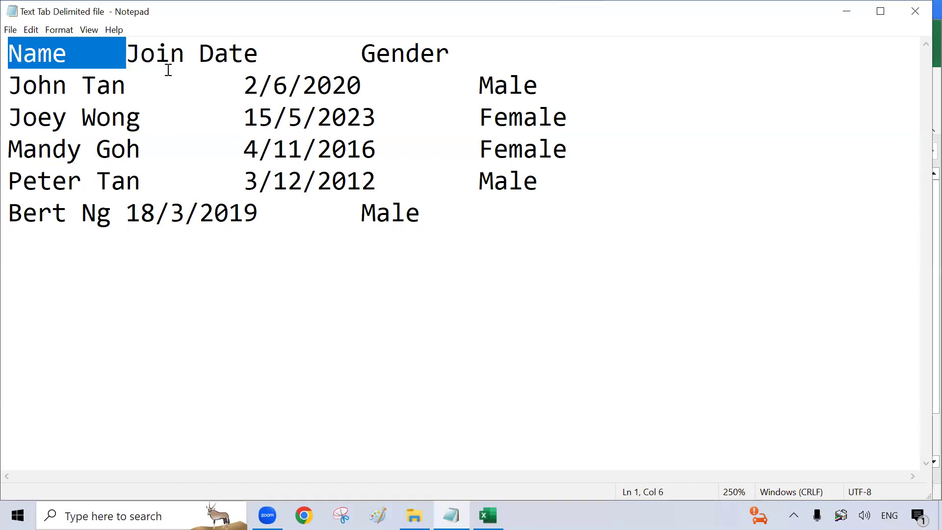
{"action": "left_click_drag", "start_coordinate": [141, 55], "coordinate": [269, 57]}
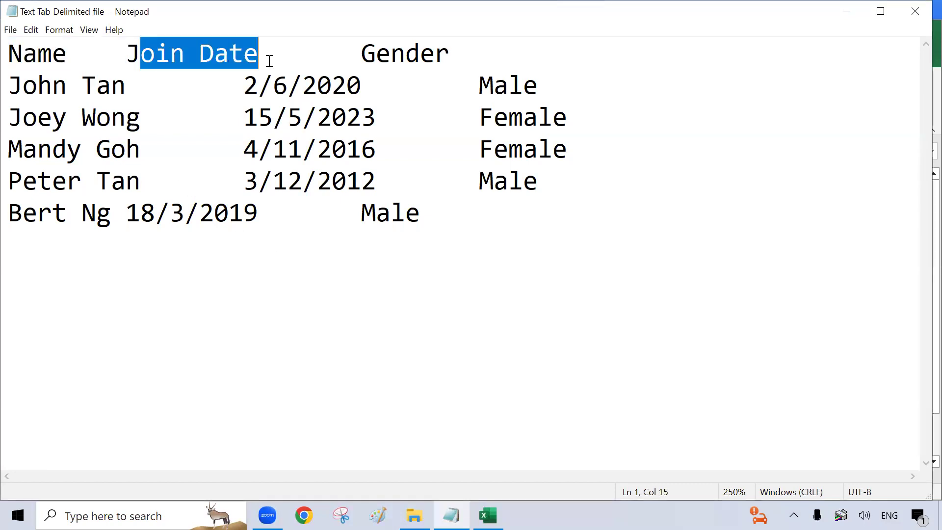
{"action": "left_click", "coordinate": [392, 53]}
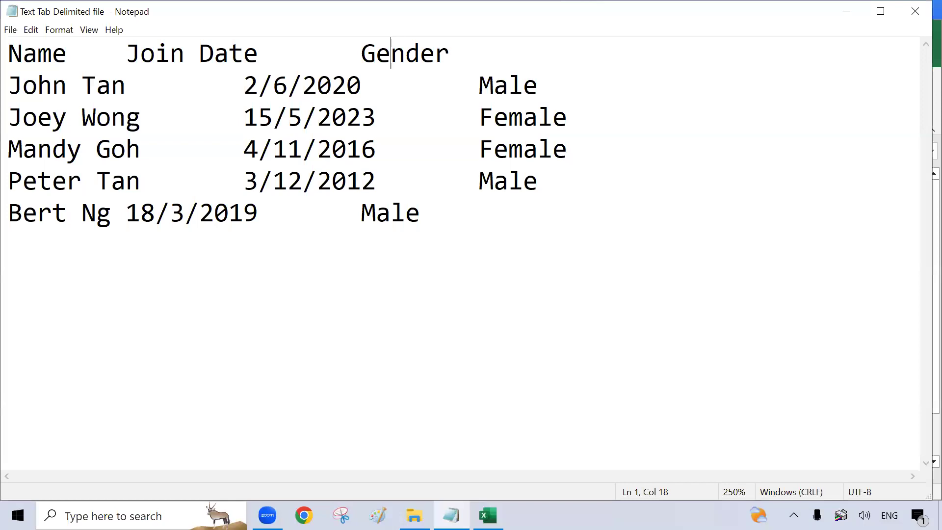
Step: In Excel, browse to the Desktop's The HR Diary folder in the Open dialog
{"action": "key", "text": "alt+Tab"}
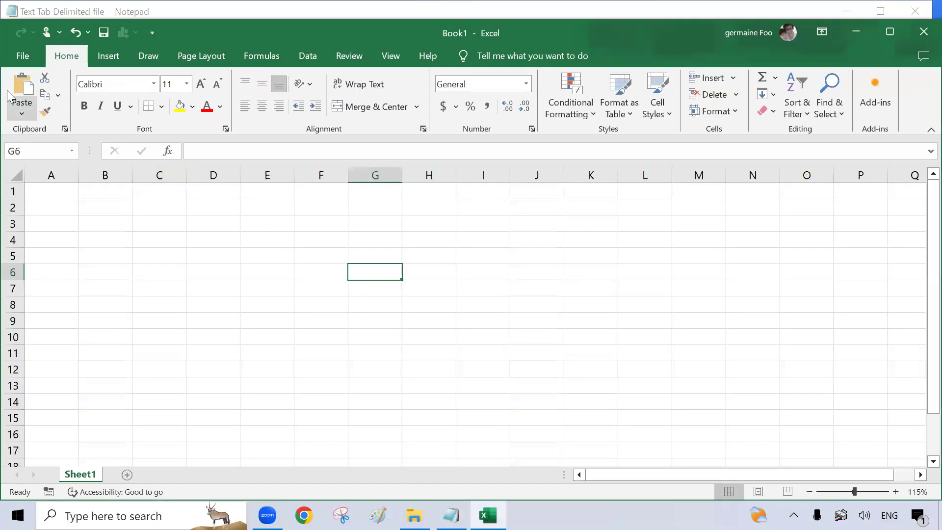
{"action": "left_click", "coordinate": [19, 55]}
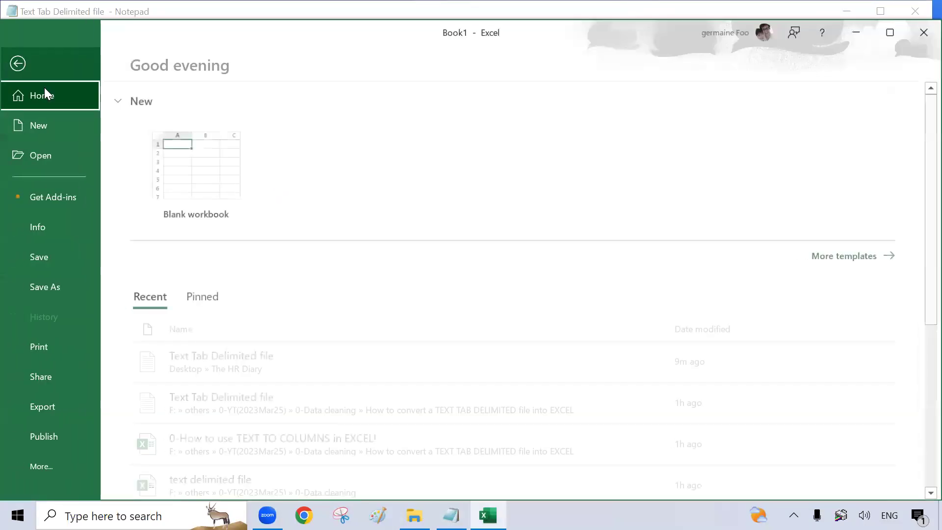
{"action": "left_click", "coordinate": [67, 158]}
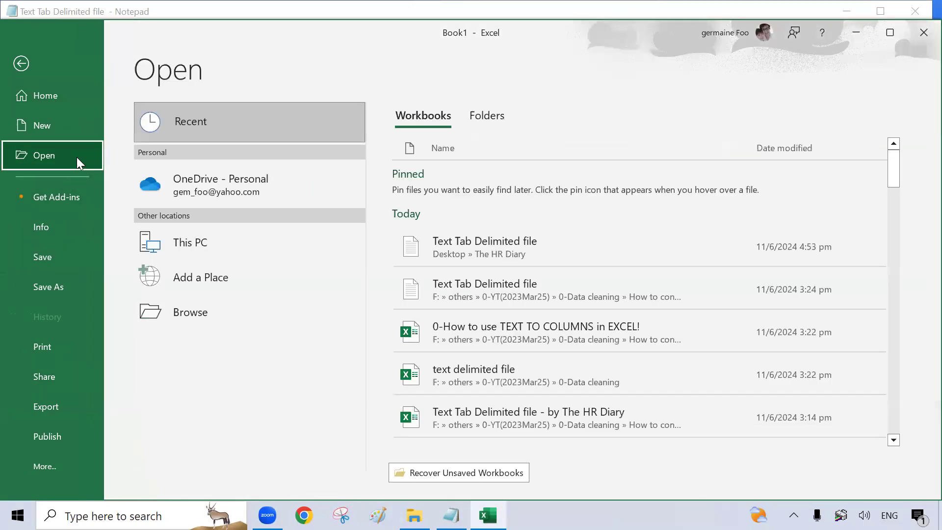
{"action": "left_click", "coordinate": [262, 303]}
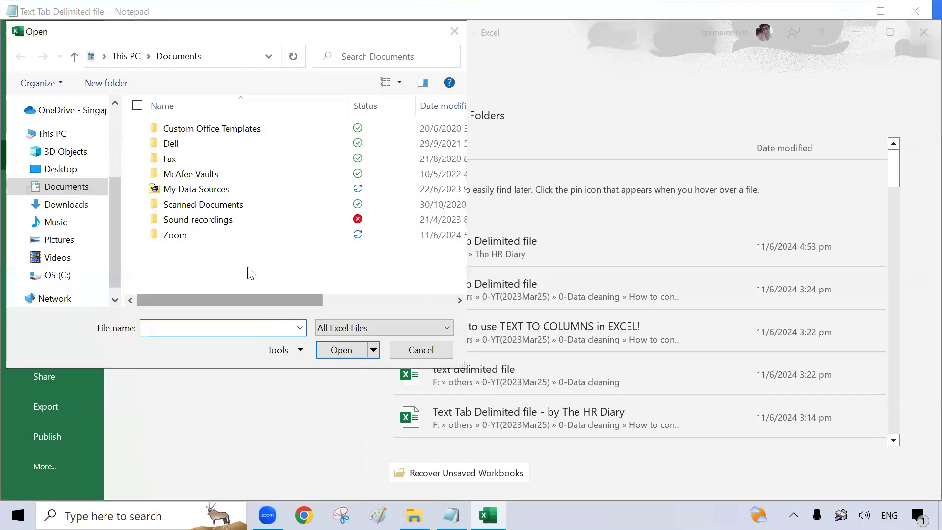
{"action": "left_click", "coordinate": [82, 166]}
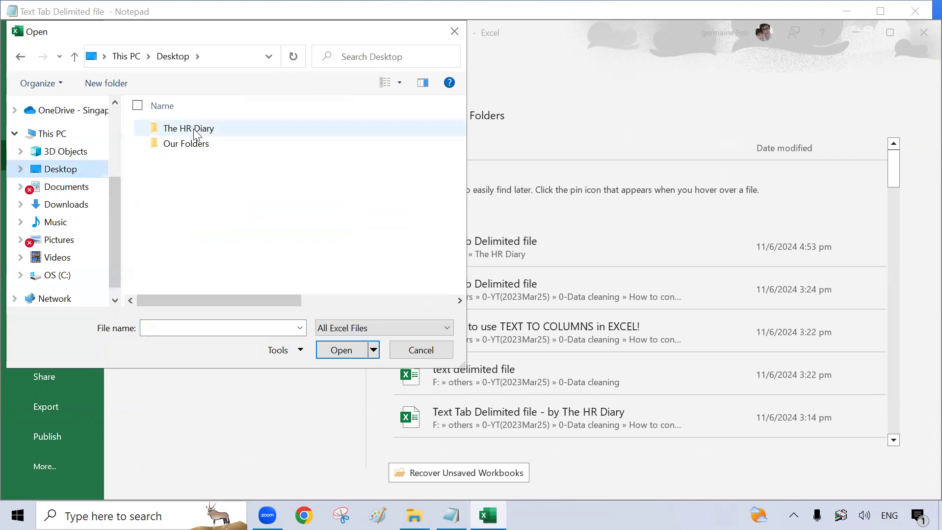
{"action": "double_click", "coordinate": [196, 132]}
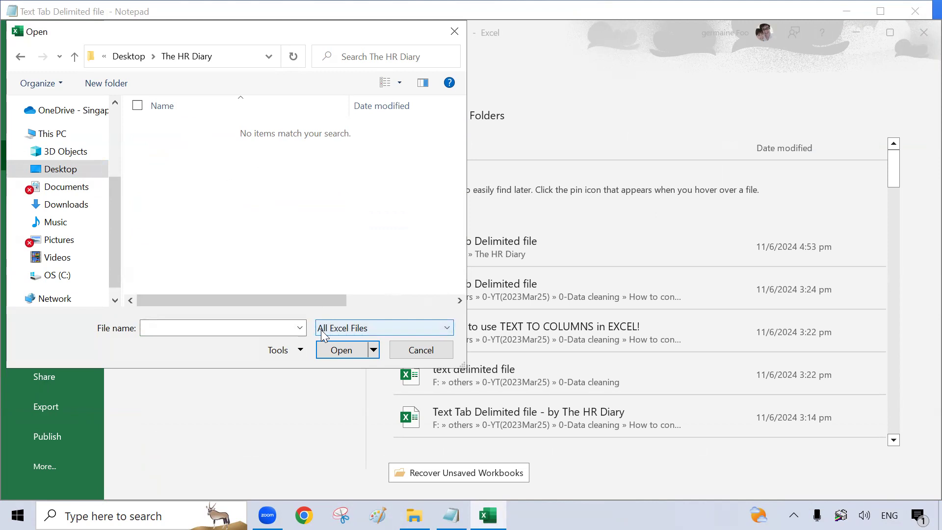
Step: Show All Files and select the Text Tab Delimited file
{"action": "left_click", "coordinate": [450, 327]}
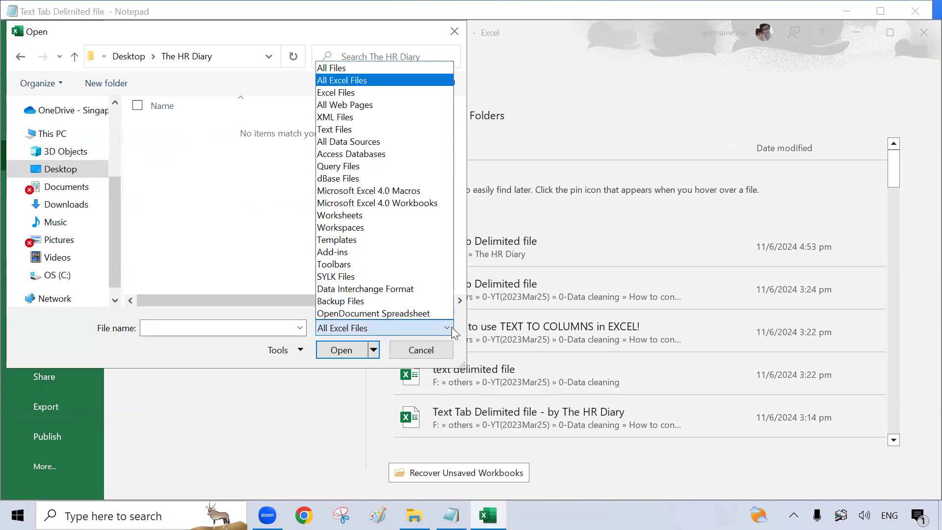
{"action": "left_click", "coordinate": [379, 60]}
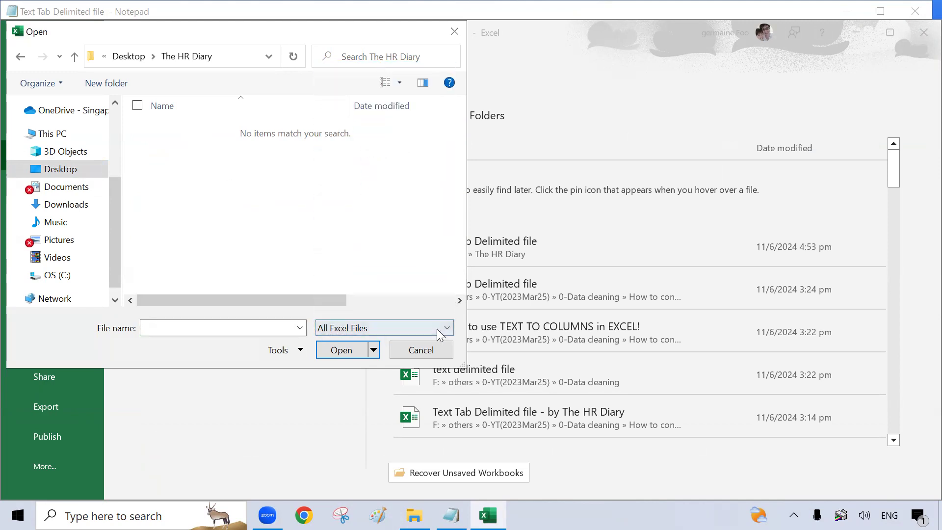
{"action": "left_click", "coordinate": [437, 328]}
{"action": "left_click", "coordinate": [382, 71]}
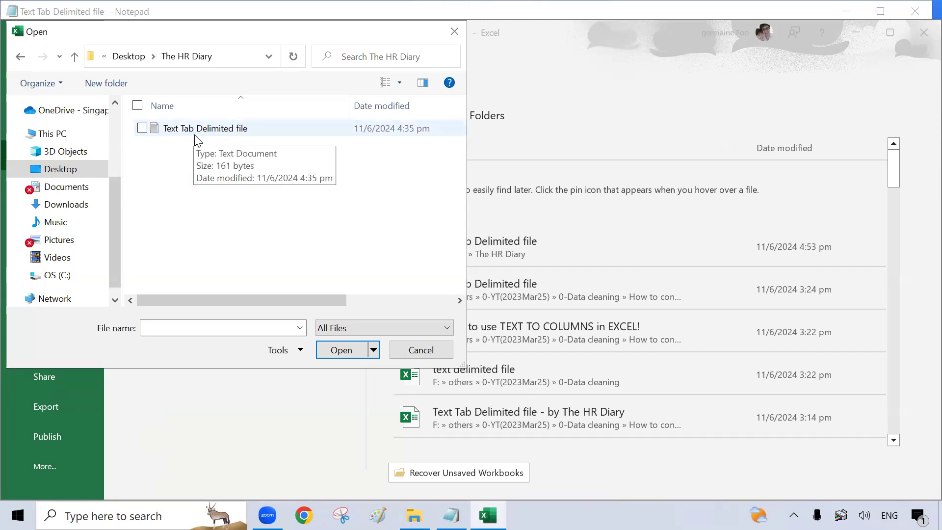
{"action": "left_click", "coordinate": [208, 133]}
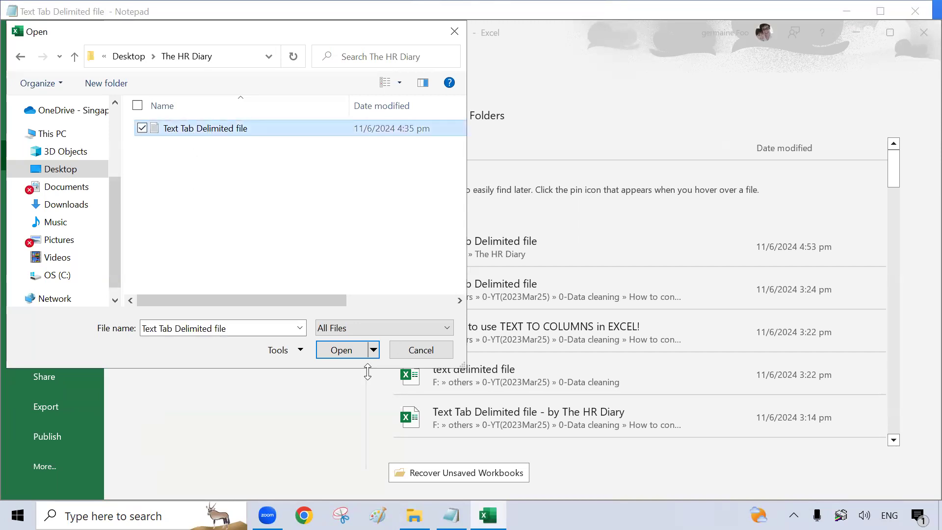
Step: Open the file as Delimited data with 'My data has headers' ticked, then continue
{"action": "left_click", "coordinate": [342, 350]}
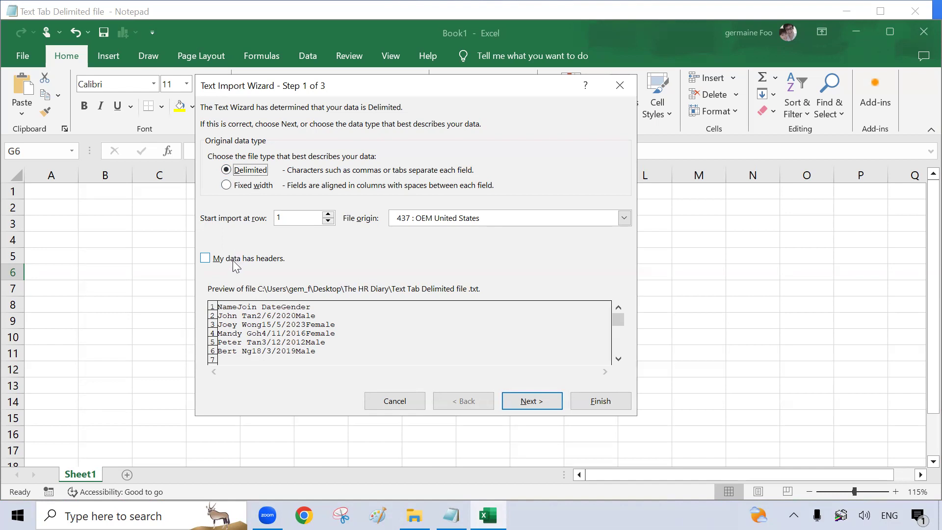
{"action": "left_click", "coordinate": [205, 259]}
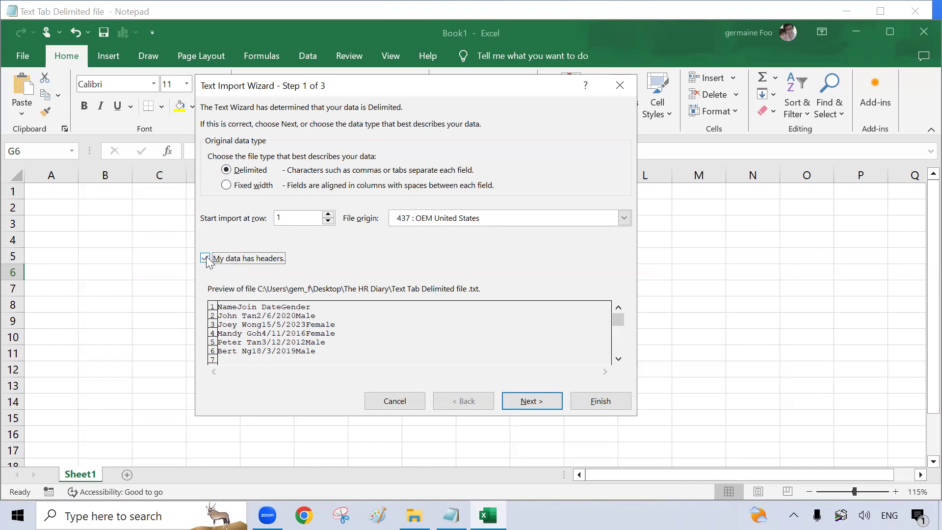
{"action": "left_click", "coordinate": [546, 409]}
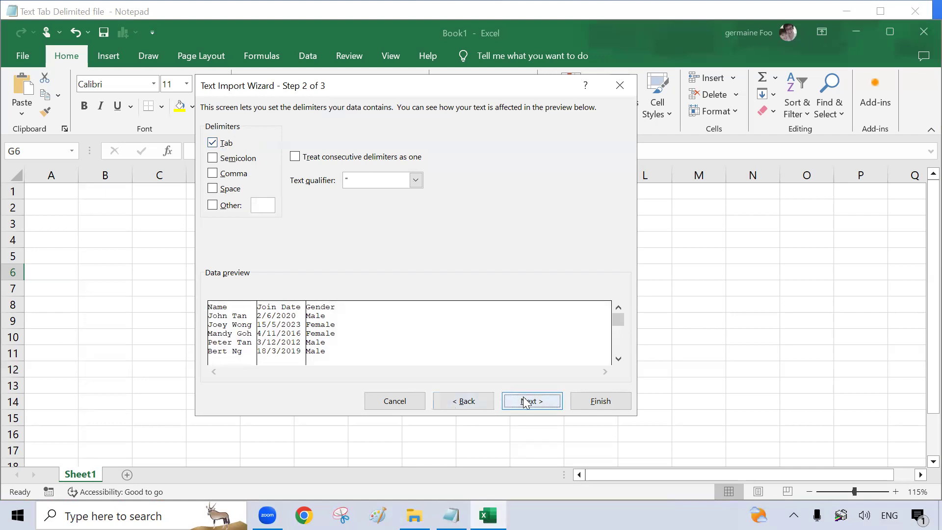
Step: Keep Tab as delimiter; format Name and Gender as Text and Join Date as DMY
{"action": "left_click", "coordinate": [549, 404]}
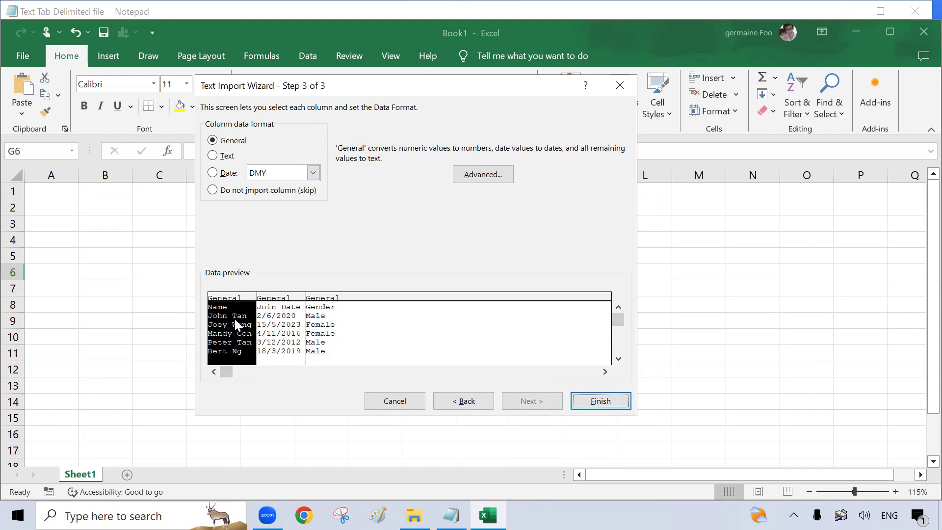
{"action": "left_click", "coordinate": [227, 156]}
{"action": "left_click", "coordinate": [291, 339]}
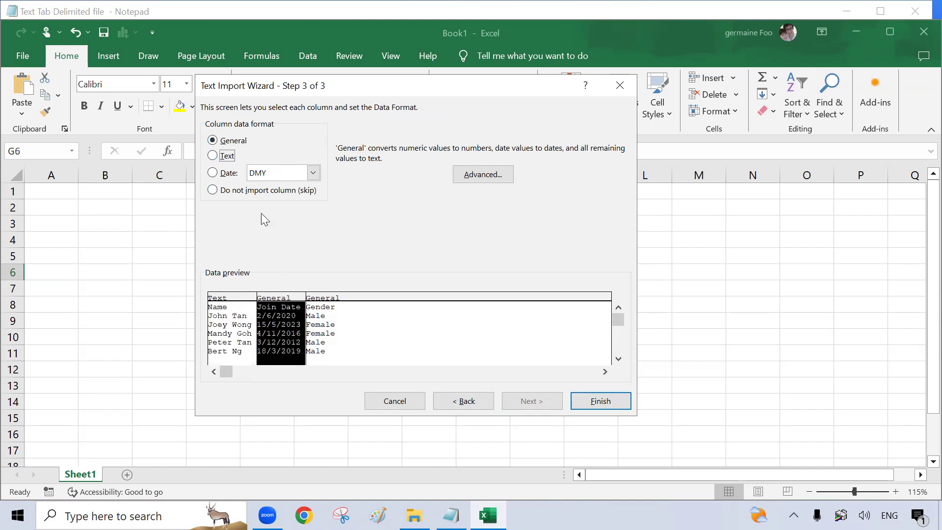
{"action": "left_click", "coordinate": [228, 174]}
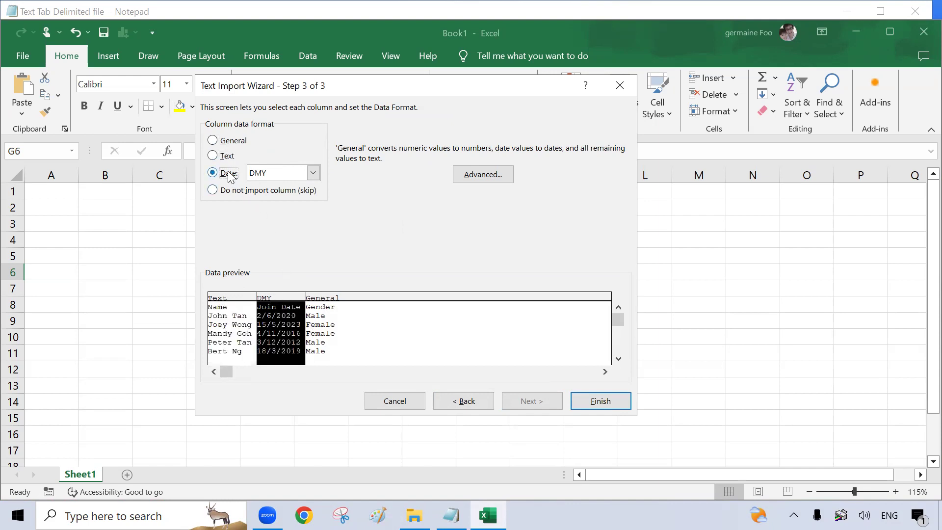
{"action": "left_click", "coordinate": [313, 173]}
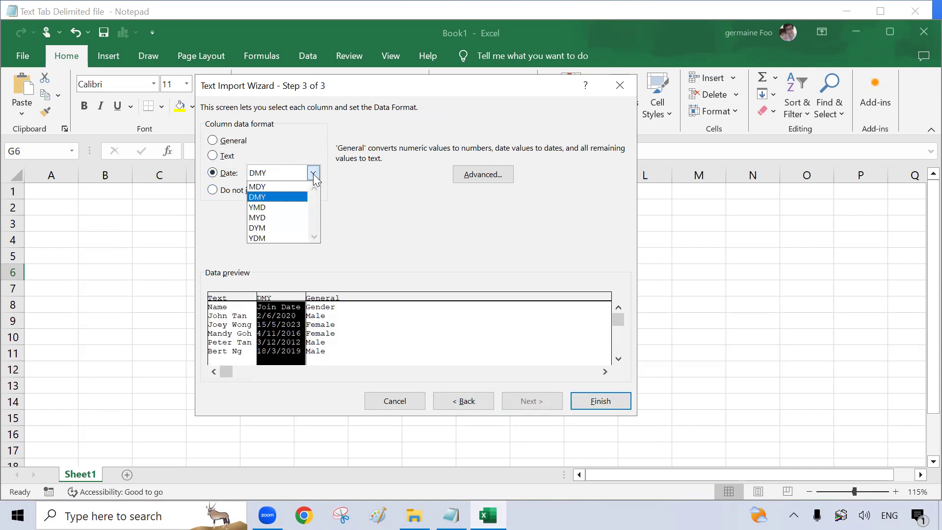
{"action": "left_click", "coordinate": [293, 198]}
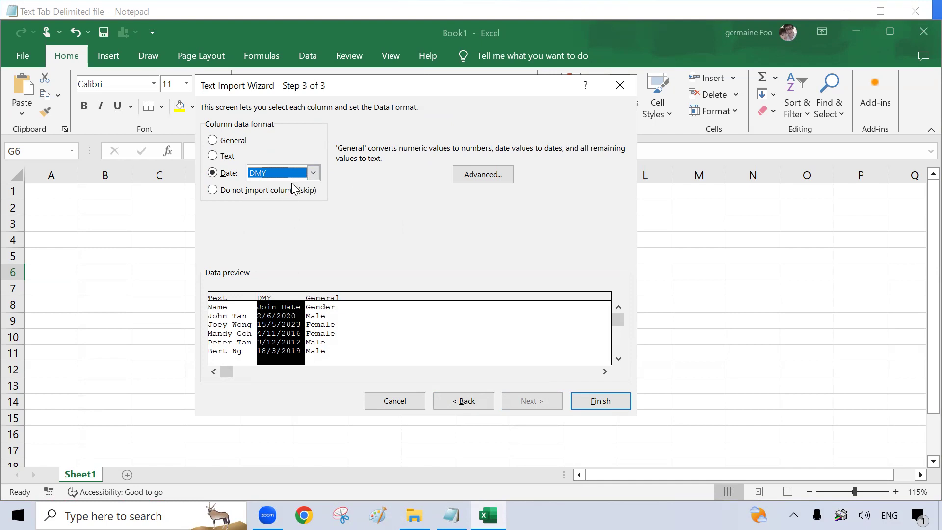
{"action": "left_click", "coordinate": [347, 328]}
{"action": "left_click", "coordinate": [227, 156]}
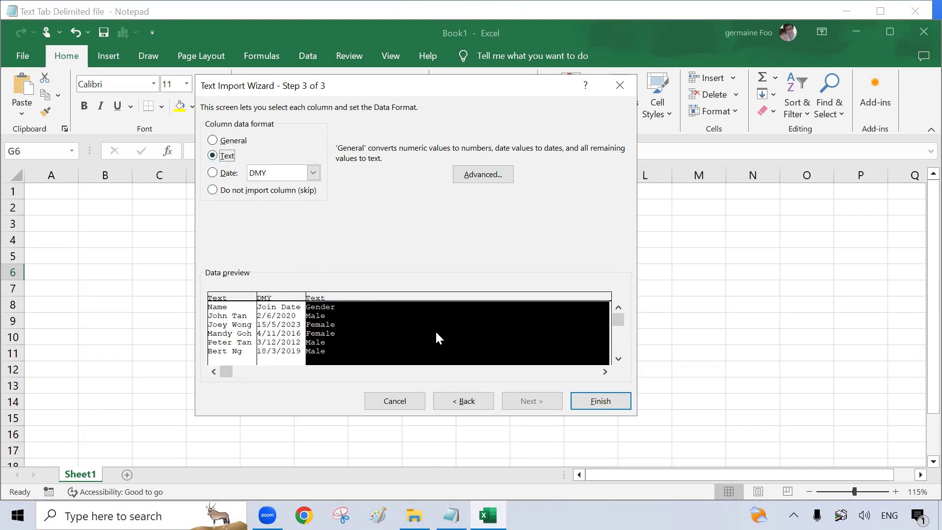
Step: Finish the import, then widen columns A and B to show full names and dates
{"action": "left_click", "coordinate": [605, 402]}
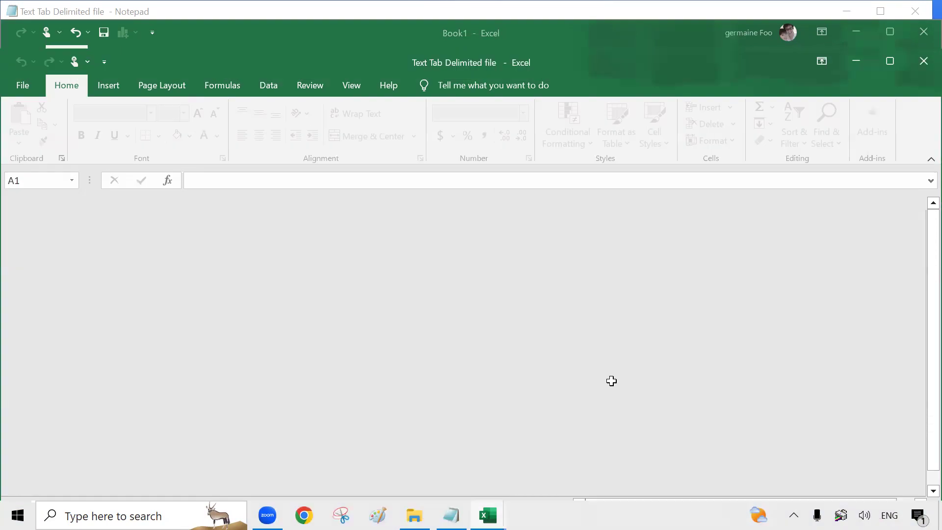
{"action": "scroll", "coordinate": [259, 331], "scroll_direction": "up", "scroll_amount": 2}
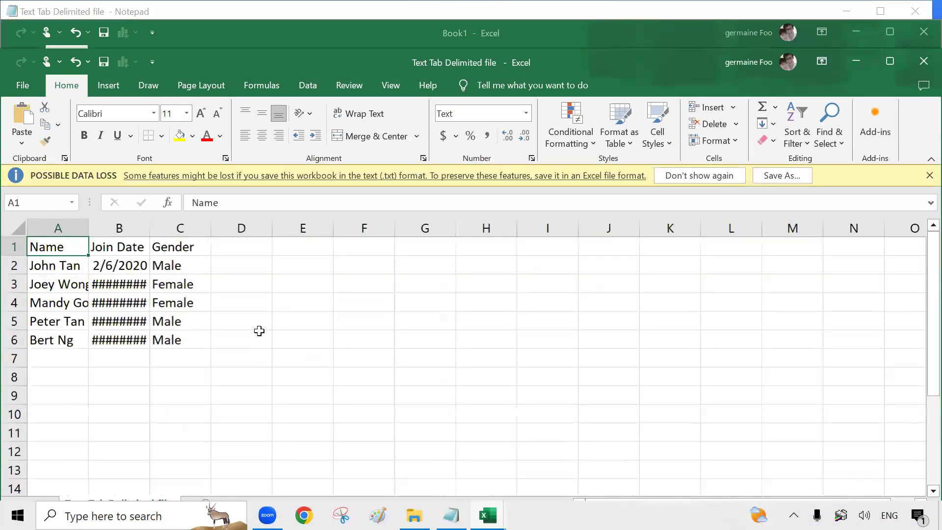
{"action": "left_click_drag", "start_coordinate": [152, 223], "coordinate": [204, 214]}
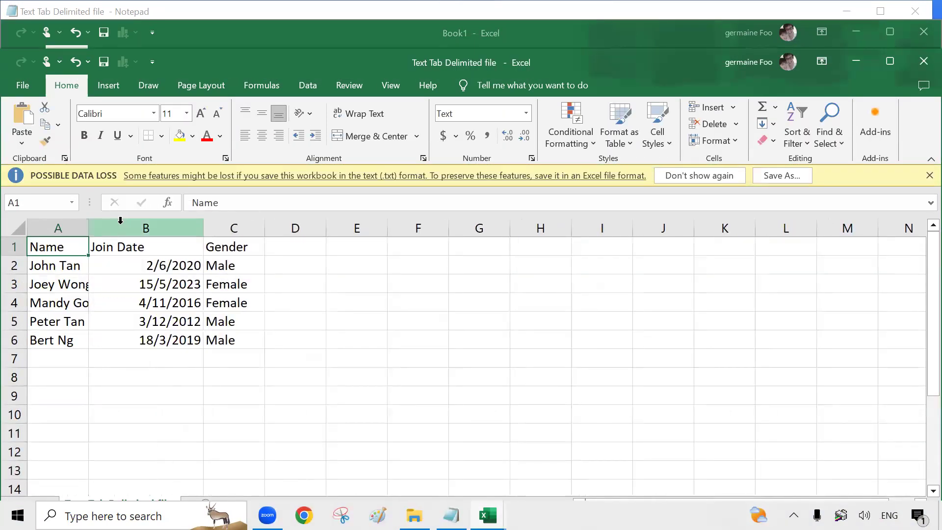
{"action": "left_click_drag", "start_coordinate": [90, 229], "coordinate": [90, 228]}
{"action": "left_click", "coordinate": [248, 269]}
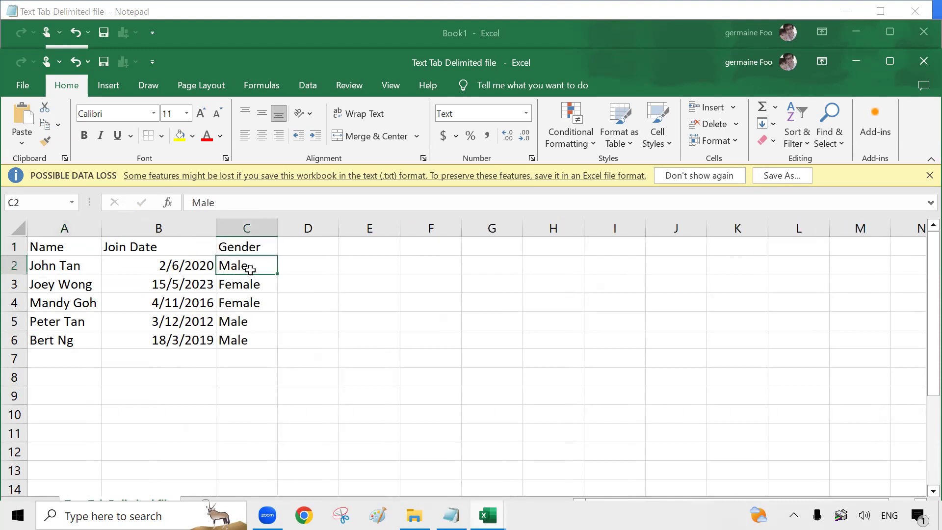
{"action": "left_click", "coordinate": [567, 419]}
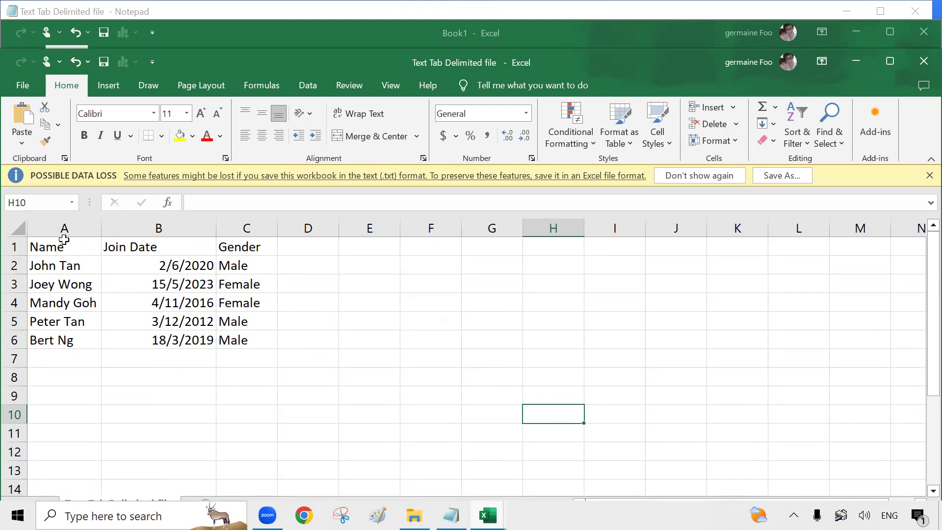
{"action": "left_click", "coordinate": [73, 227]}
{"action": "left_click", "coordinate": [132, 228]}
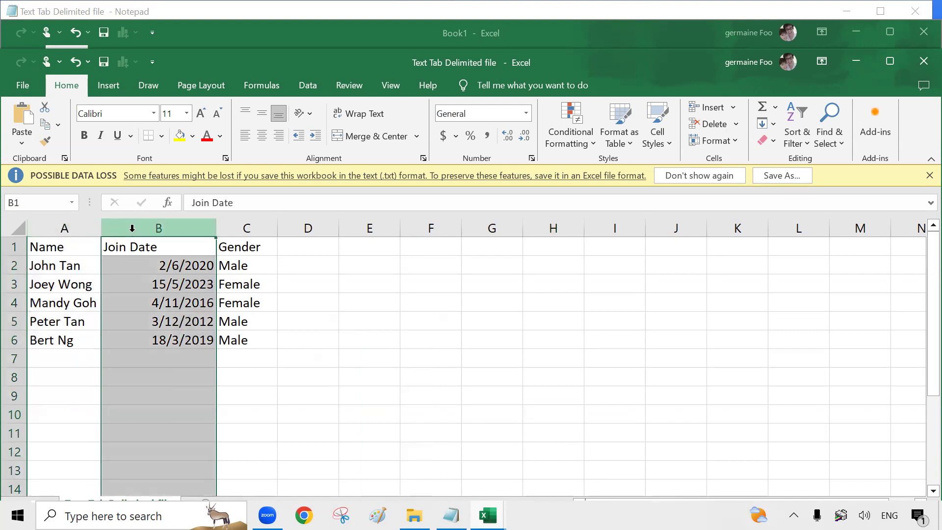
{"action": "left_click", "coordinate": [245, 231]}
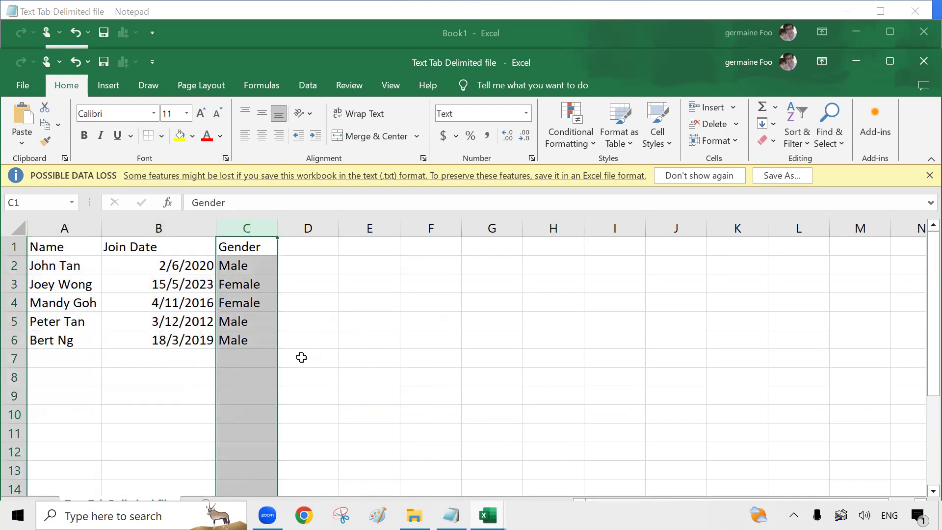
{"action": "left_click", "coordinate": [383, 333]}
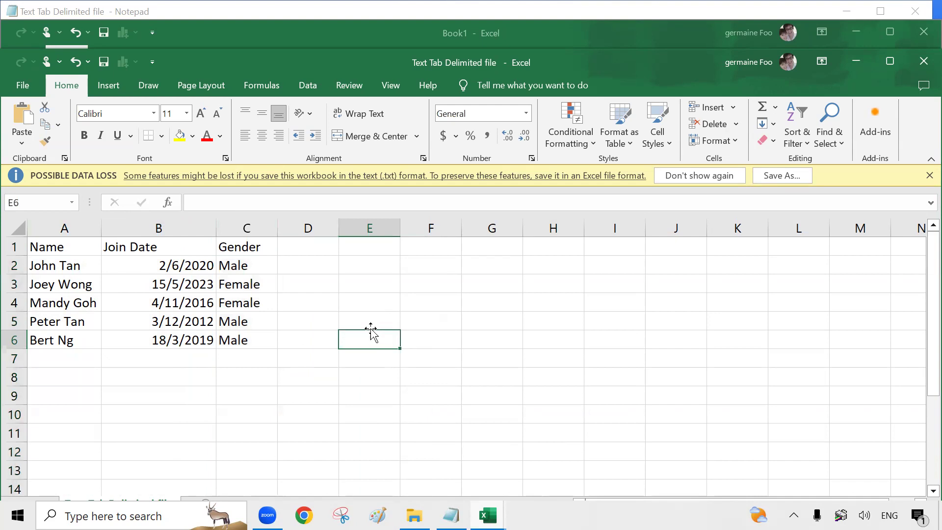